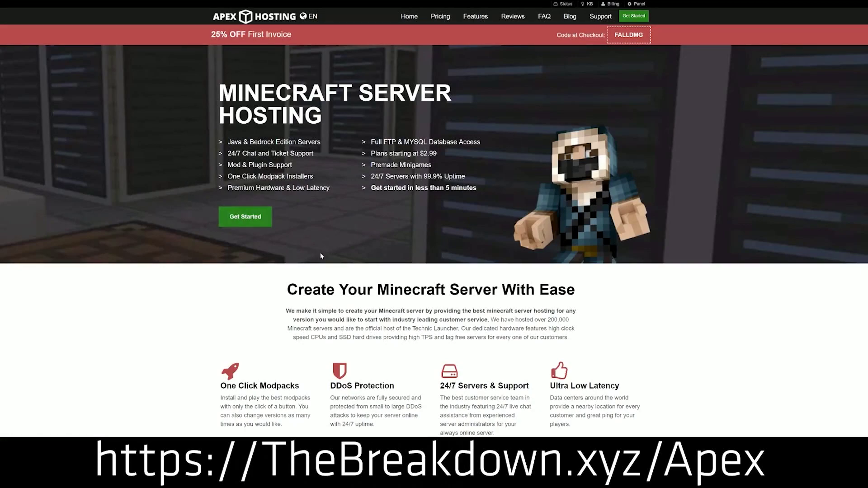
- Review the feature list on the Apex Hosting home page, highlighting 24/7 Servers & Support, Automated Backups and Instant Setup
{"action": "scroll", "coordinate": [321, 256], "scroll_direction": "down", "scroll_amount": 4}
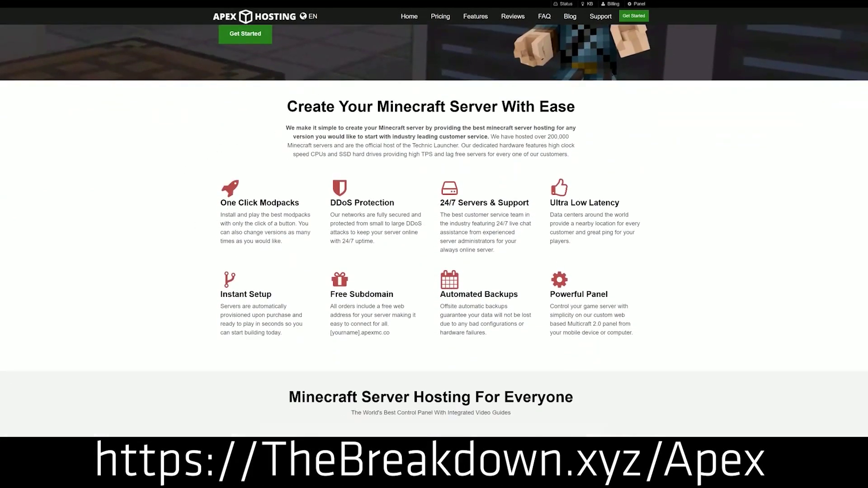
{"action": "left_click_drag", "start_coordinate": [220, 203], "coordinate": [536, 199]}
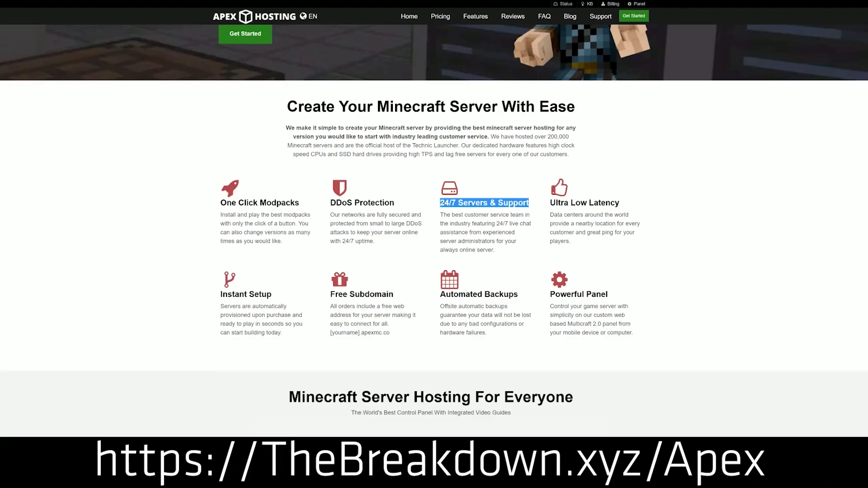
{"action": "left_click_drag", "start_coordinate": [440, 295], "coordinate": [544, 294]}
{"action": "left_click", "coordinate": [425, 296]}
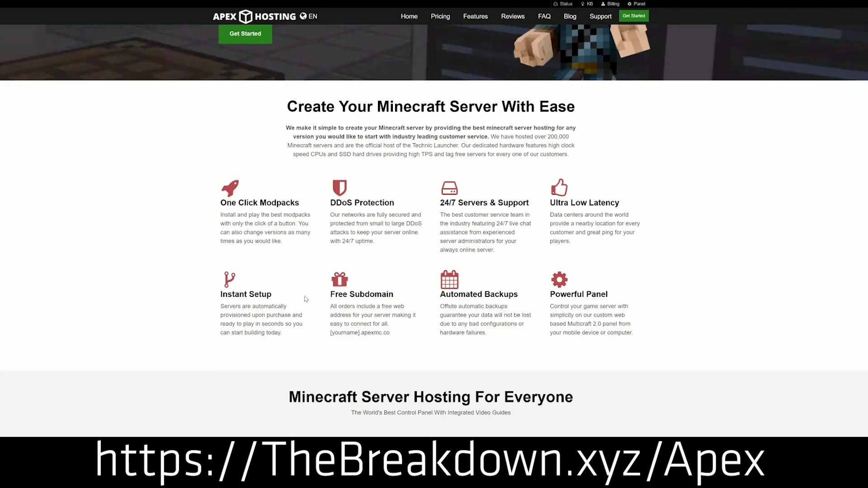
{"action": "left_click_drag", "start_coordinate": [283, 334], "coordinate": [221, 293]}
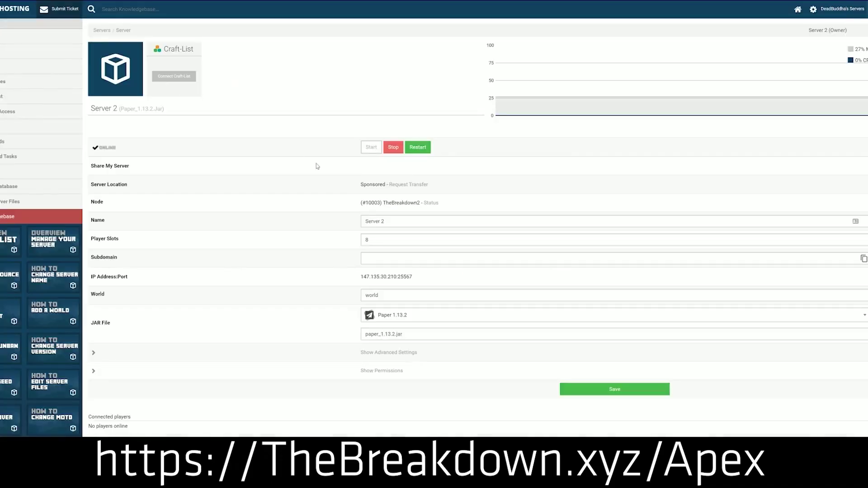
- Browse the Paper and Java Edition snapshot versions offered as the JAR file for Server 2
{"action": "left_click", "coordinate": [409, 319]}
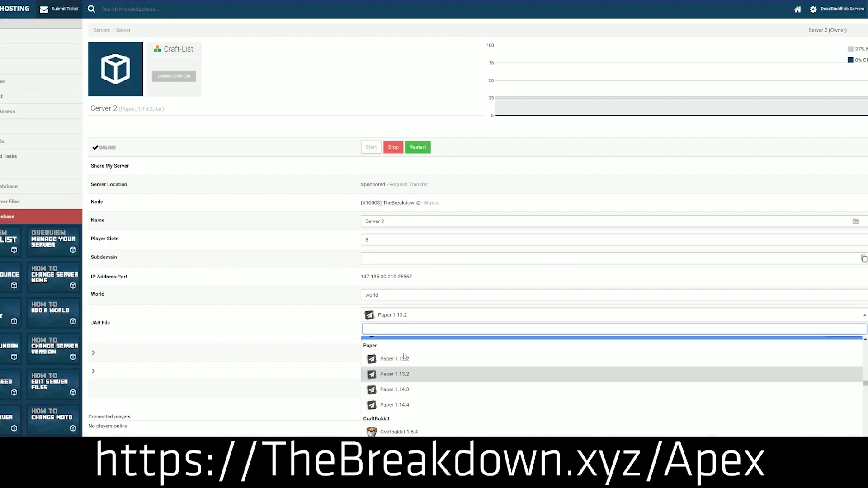
{"action": "scroll", "coordinate": [403, 392], "scroll_direction": "down", "scroll_amount": 3}
{"action": "scroll", "coordinate": [404, 392], "scroll_direction": "up", "scroll_amount": 3}
{"action": "scroll", "coordinate": [404, 393], "scroll_direction": "up", "scroll_amount": 5}
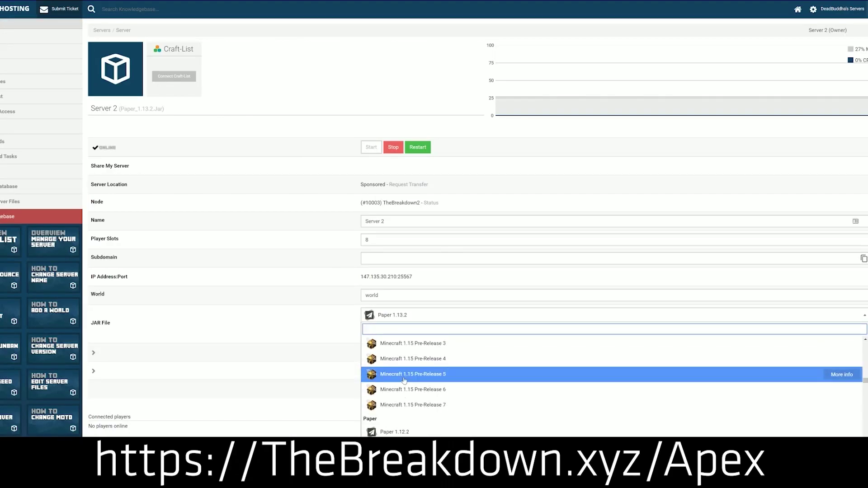
{"action": "scroll", "coordinate": [404, 391], "scroll_direction": "up", "scroll_amount": 3}
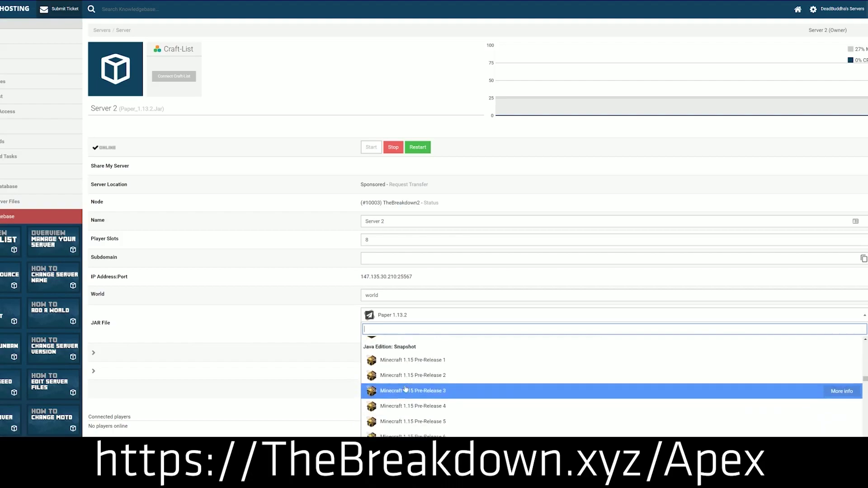
{"action": "scroll", "coordinate": [403, 393], "scroll_direction": "up", "scroll_amount": 5}
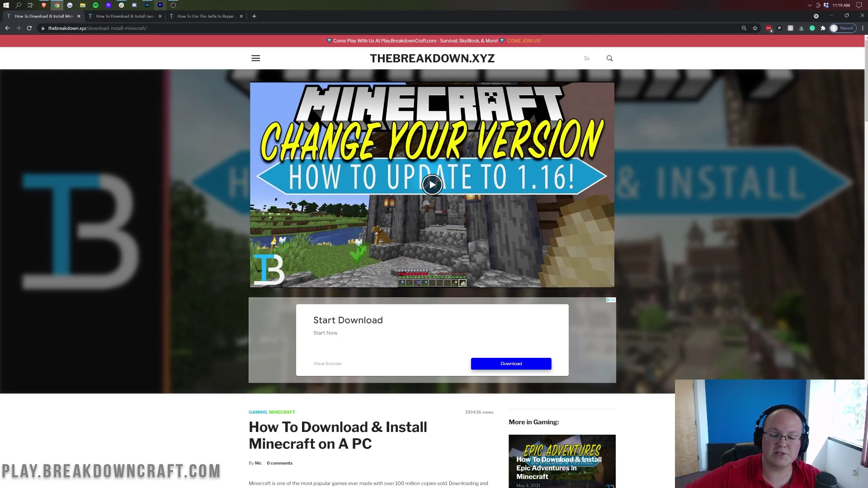
- Look through the article on downloading and installing Minecraft on a PC
{"action": "scroll", "coordinate": [635, 434], "scroll_direction": "down", "scroll_amount": 10}
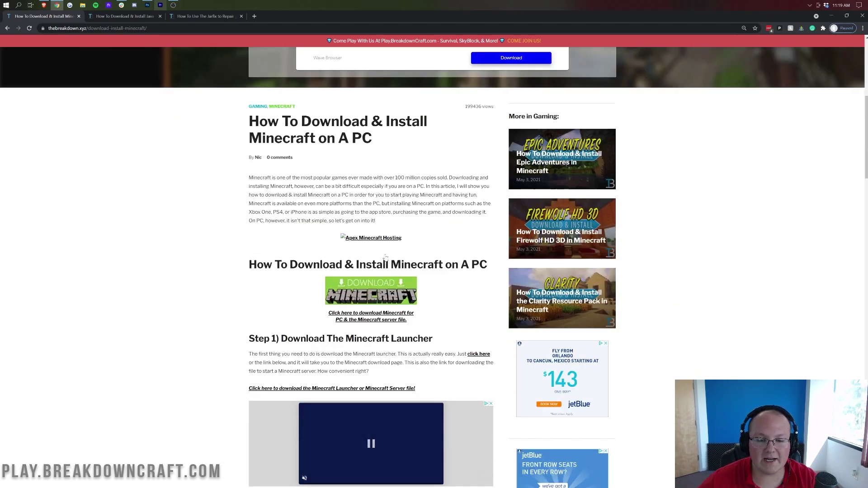
{"action": "scroll", "coordinate": [393, 267], "scroll_direction": "down", "scroll_amount": 18}
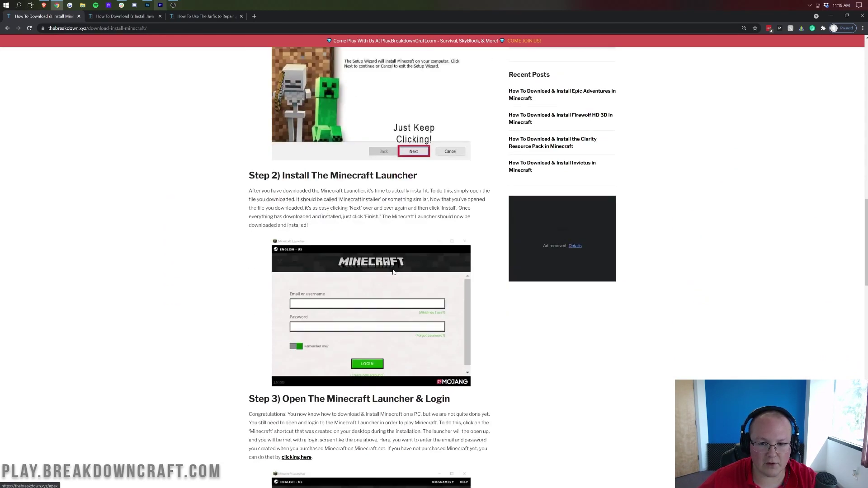
{"action": "scroll", "coordinate": [393, 285], "scroll_direction": "up", "scroll_amount": 20}
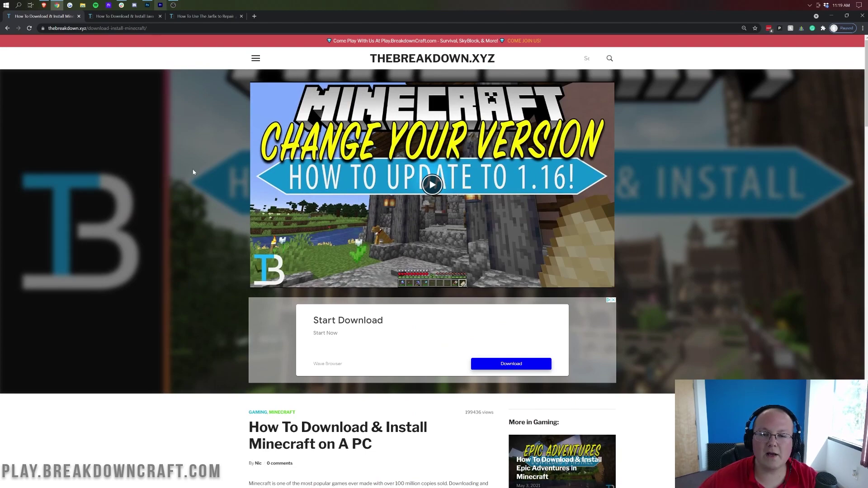
- Show the desktop, search for "mine" and open the Minecraft Launcher
{"action": "key", "text": "super+d"}
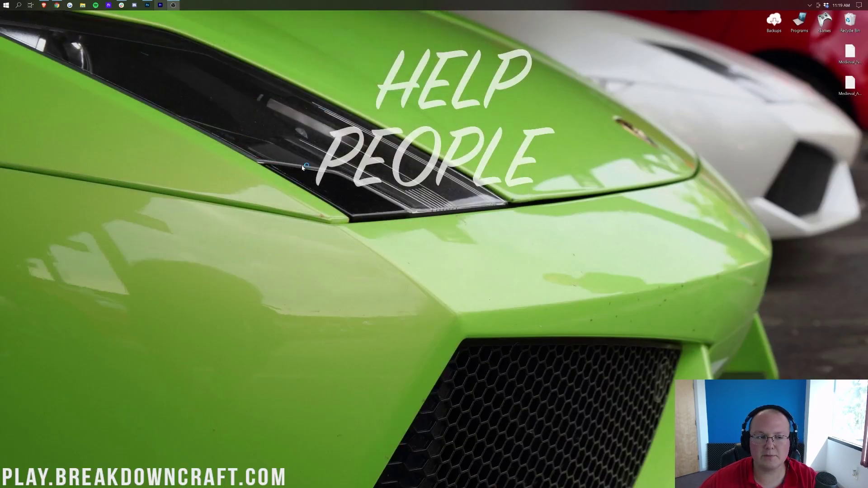
{"action": "left_click", "coordinate": [2, 3]}
{"action": "type", "text": "mine"}
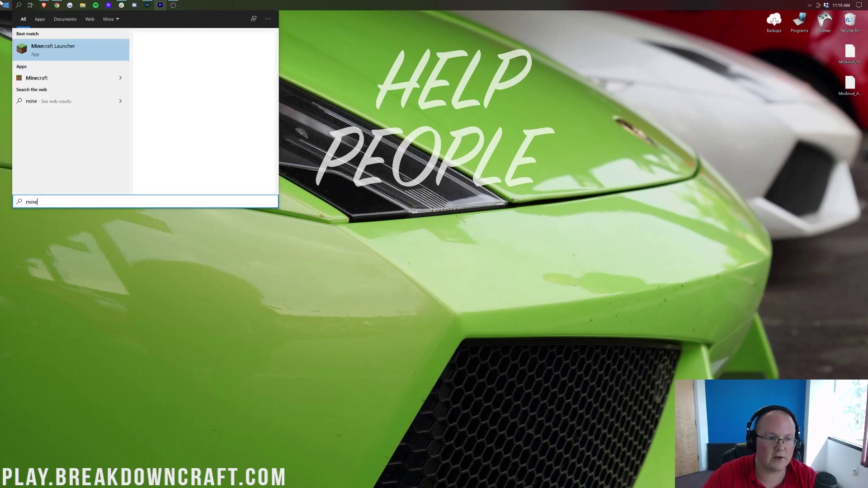
{"action": "key", "text": "Return"}
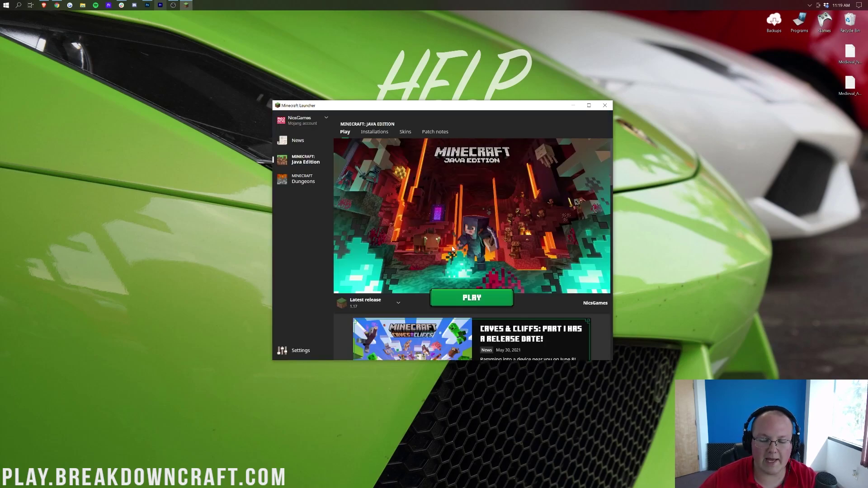
- Select the 1.12.2 installation for play and switch back to Latest release 1.17
{"action": "left_click", "coordinate": [388, 301]}
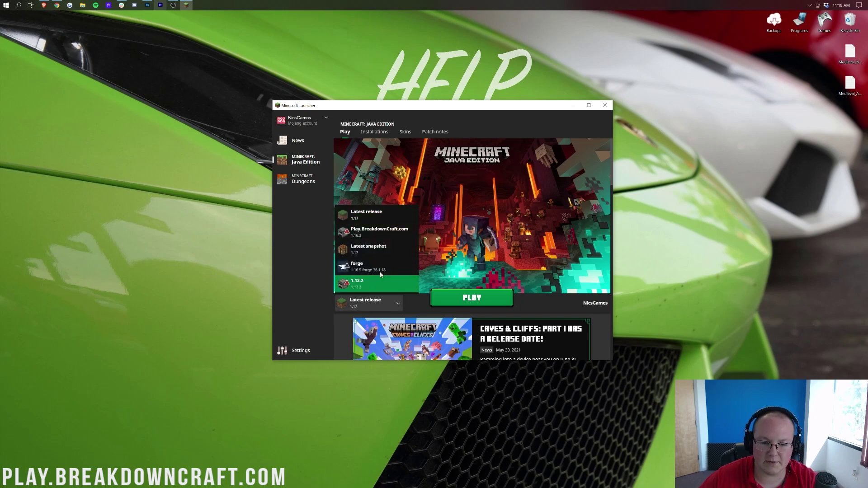
{"action": "left_click", "coordinate": [386, 302]}
{"action": "left_click", "coordinate": [387, 302]}
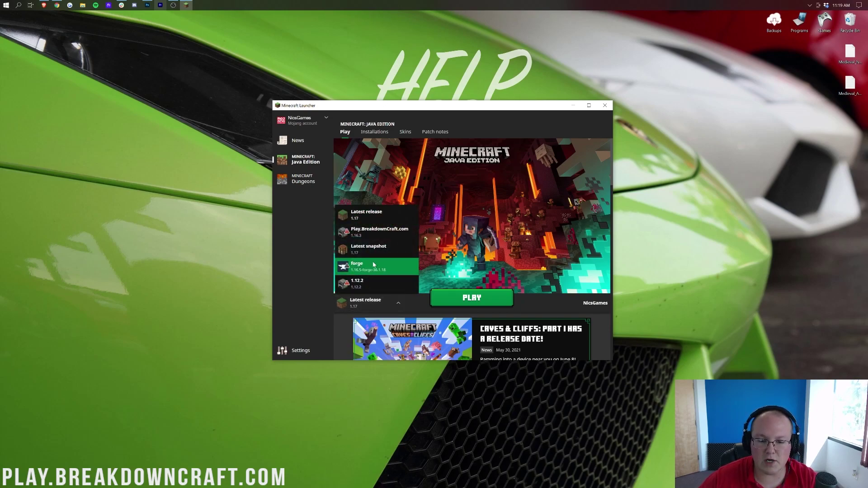
{"action": "left_click", "coordinate": [365, 284]}
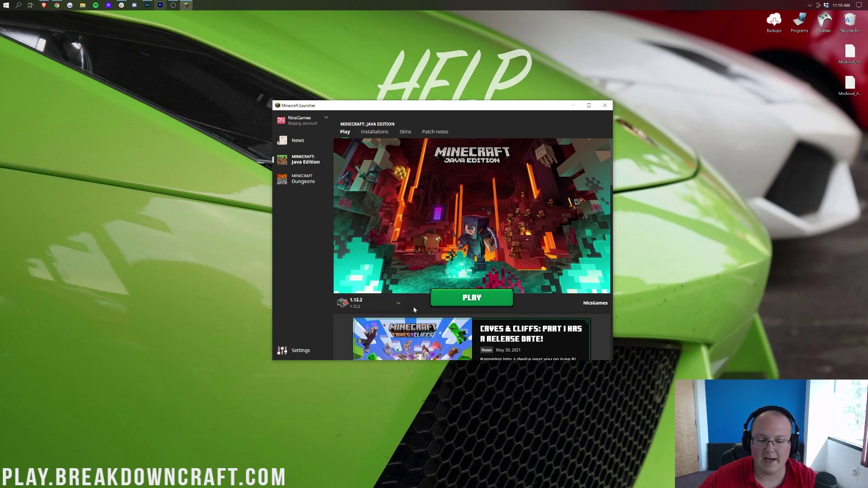
{"action": "left_click", "coordinate": [398, 302]}
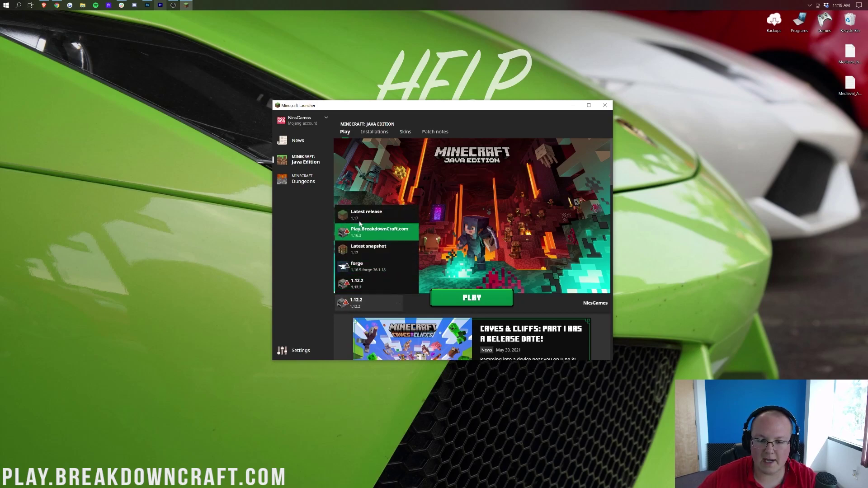
{"action": "left_click", "coordinate": [368, 221]}
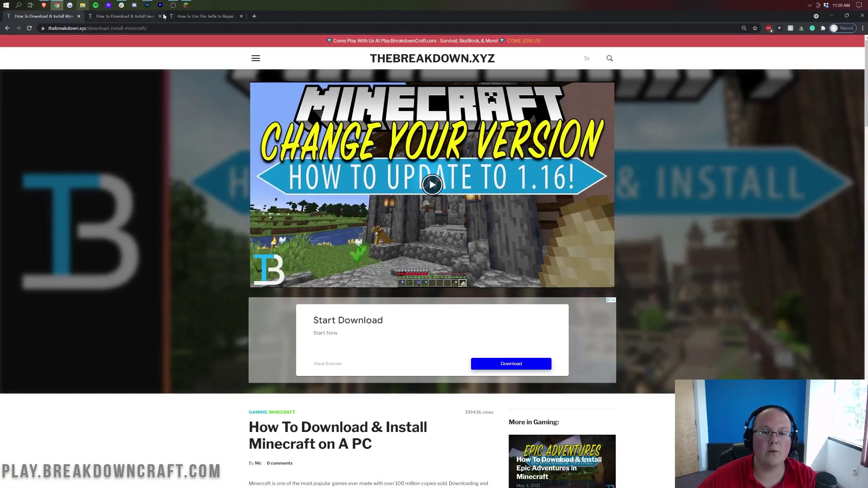
- Look over the open articles on installing Java for Minecraft and repairing .jar files with the Jarfix
{"action": "left_click", "coordinate": [133, 19]}
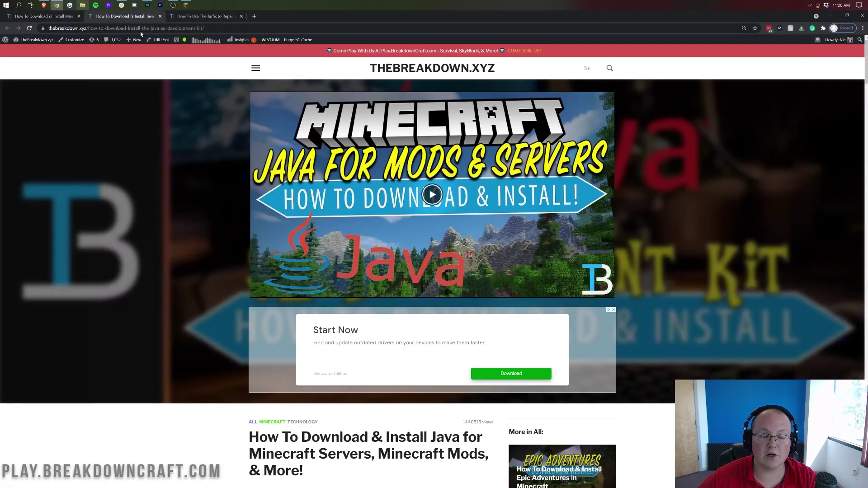
{"action": "scroll", "coordinate": [201, 226], "scroll_direction": "down", "scroll_amount": 5}
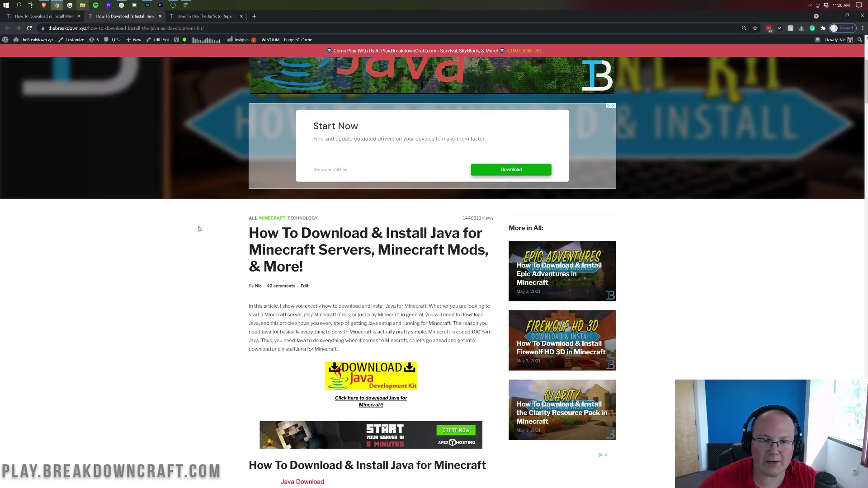
{"action": "scroll", "coordinate": [319, 225], "scroll_direction": "down", "scroll_amount": 1}
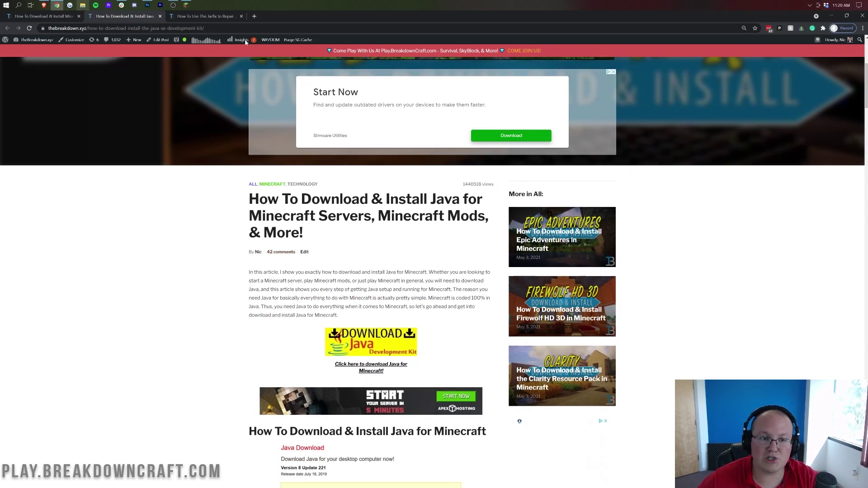
{"action": "left_click", "coordinate": [211, 17]}
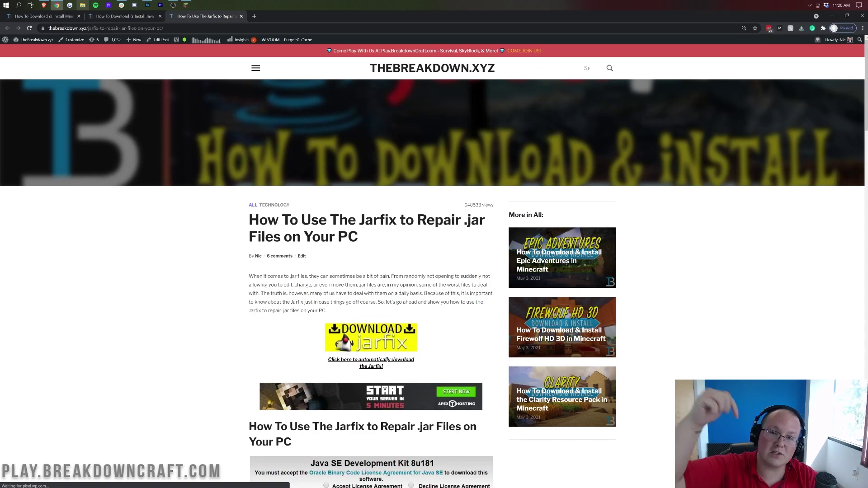
{"action": "left_click", "coordinate": [147, 20]}
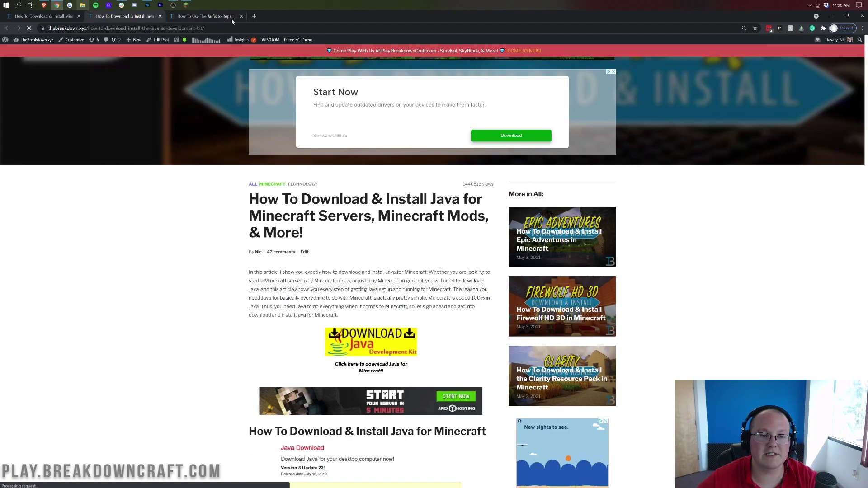
- Return to the Minecraft Launcher and view the installations available to play
{"action": "left_click", "coordinate": [831, 17]}
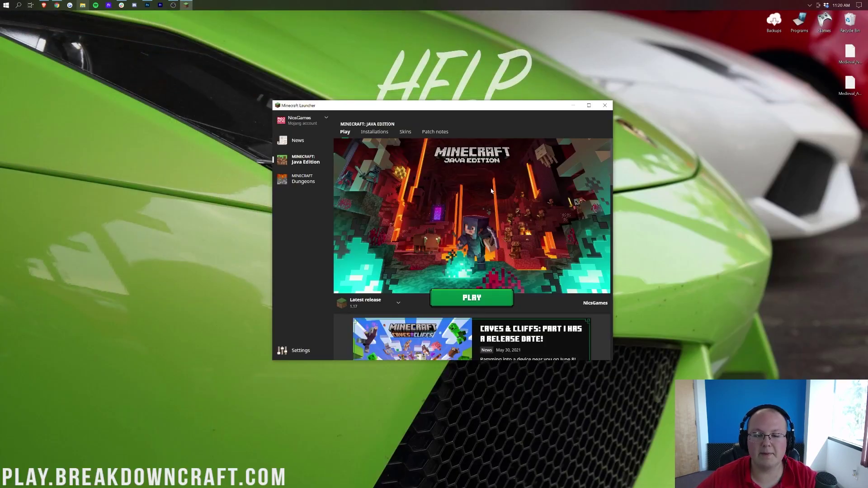
{"action": "left_click", "coordinate": [369, 303]}
{"action": "left_click", "coordinate": [369, 302]}
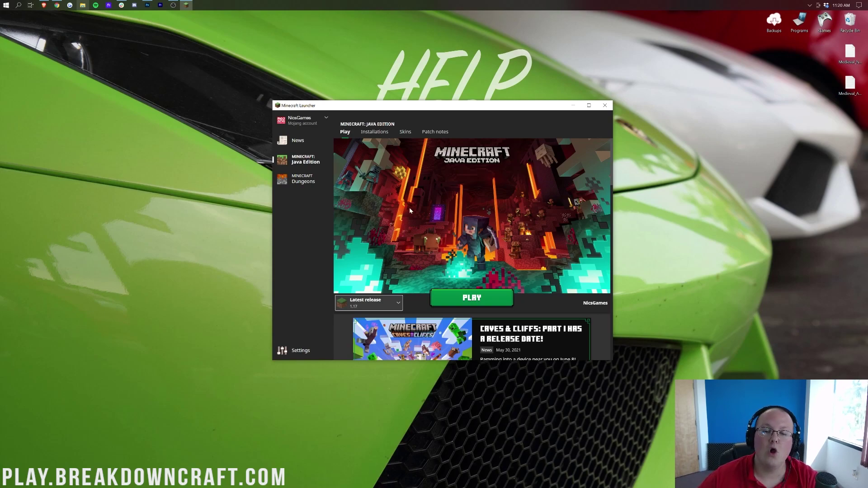
- Start creating a new Java Edition installation and name it Play.BreakdownCraft.com
{"action": "left_click", "coordinate": [375, 135]}
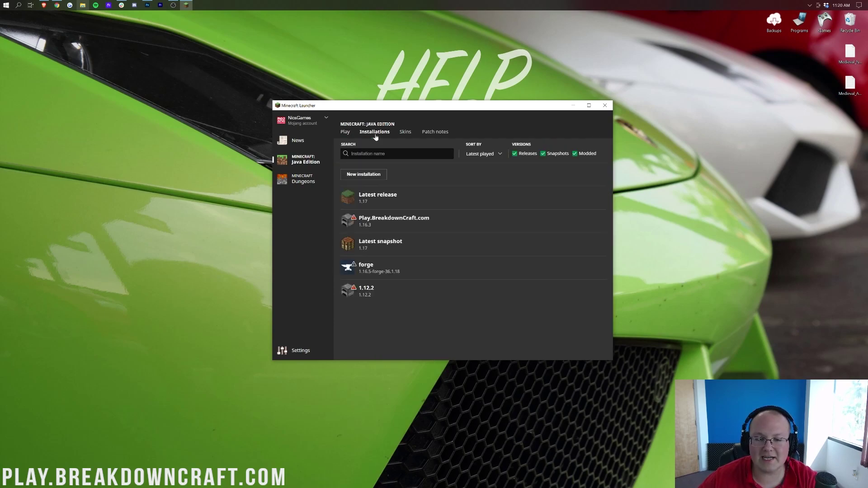
{"action": "left_click", "coordinate": [365, 177]}
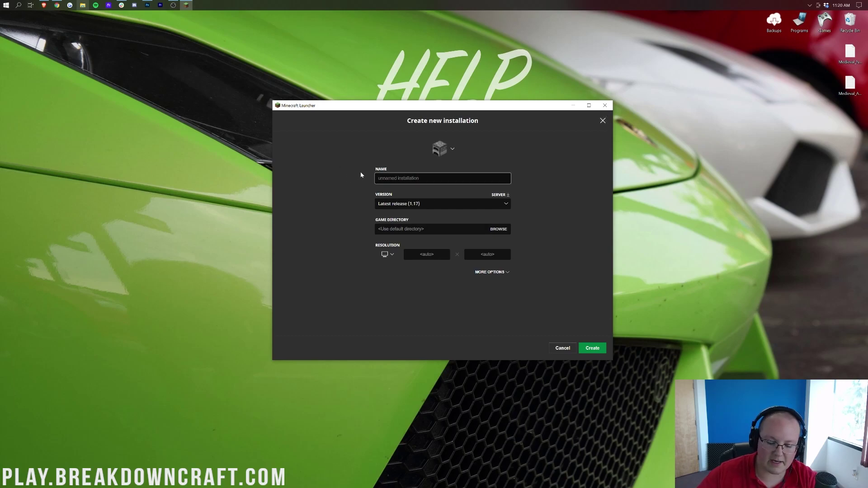
{"action": "type", "text": "Play.BreakdownC"}
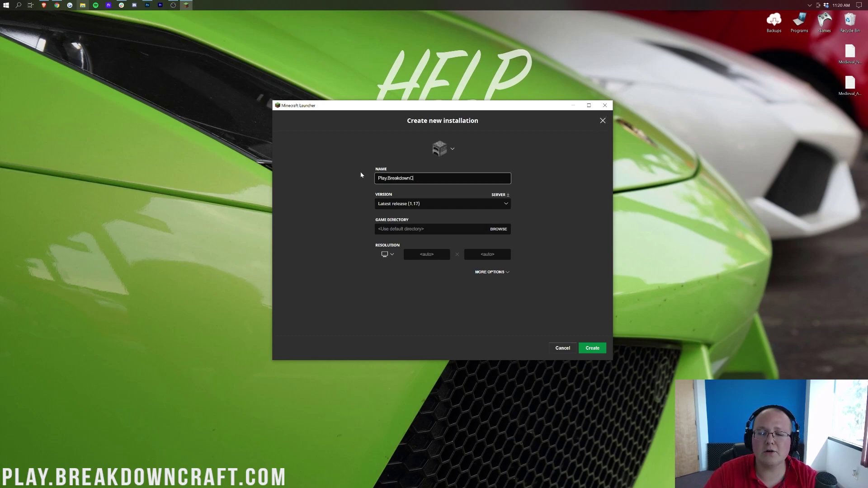
{"action": "type", "text": "raft.com"}
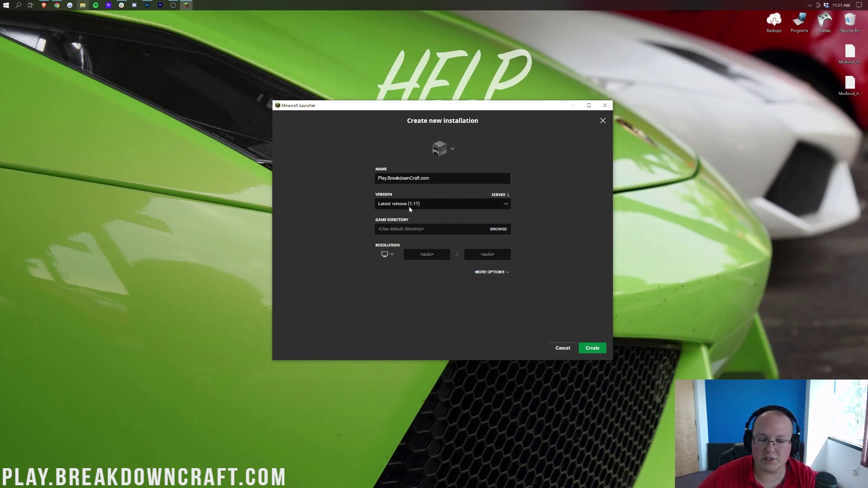
- Look through the version list and set the new installation's version to release 1.17
{"action": "left_click", "coordinate": [390, 206]}
{"action": "scroll", "coordinate": [423, 243], "scroll_direction": "down", "scroll_amount": 15}
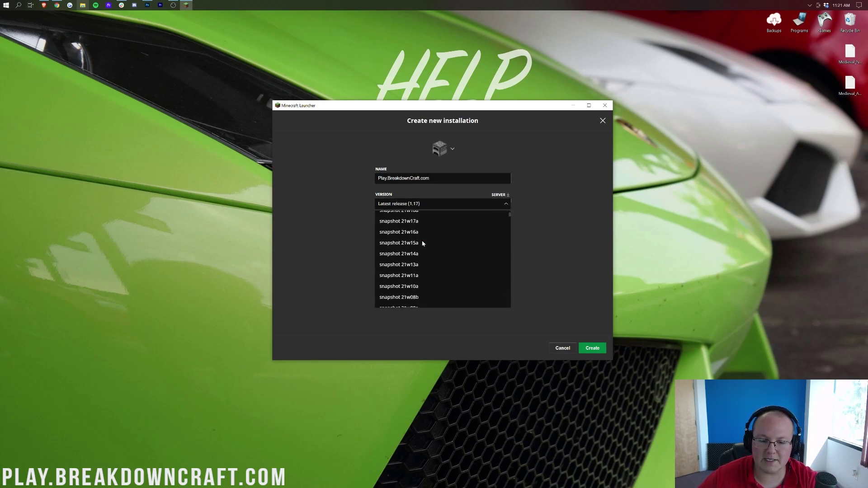
{"action": "scroll", "coordinate": [423, 243], "scroll_direction": "up", "scroll_amount": 15}
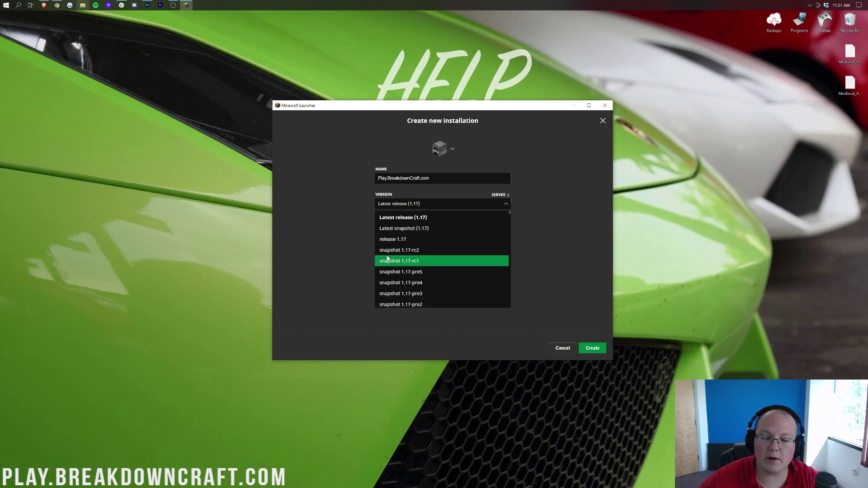
{"action": "left_click", "coordinate": [395, 239]}
{"action": "left_click", "coordinate": [387, 254]}
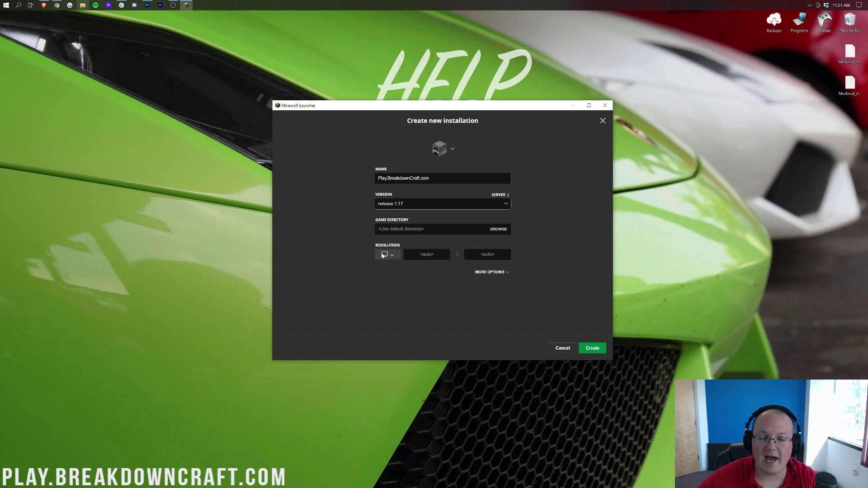
- Set the existing Play.BreakdownCraft.com installation to release 1.17 and save it
{"action": "left_click", "coordinate": [387, 229]}
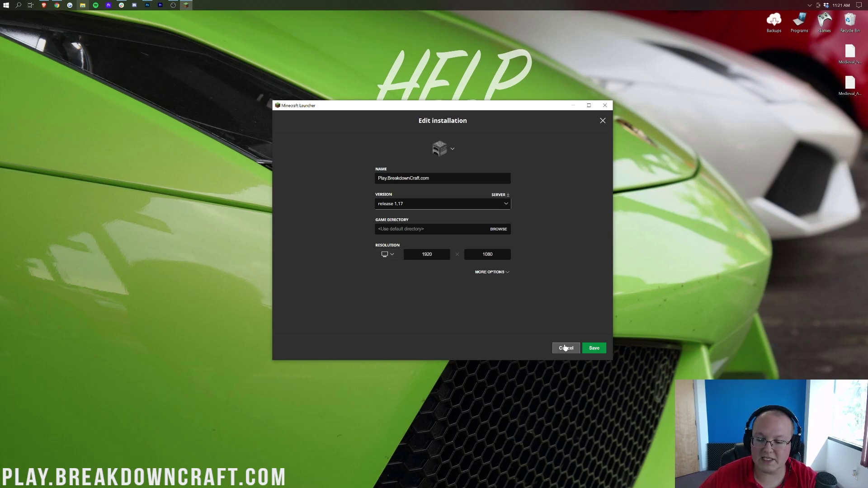
{"action": "left_click", "coordinate": [595, 349]}
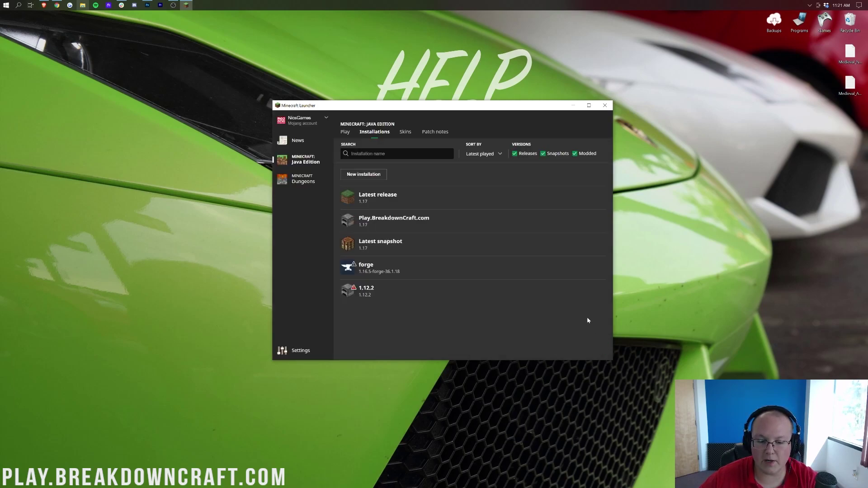
- Hide release versions from the installations list and show them again
{"action": "mouse_move", "coordinate": [412, 229]}
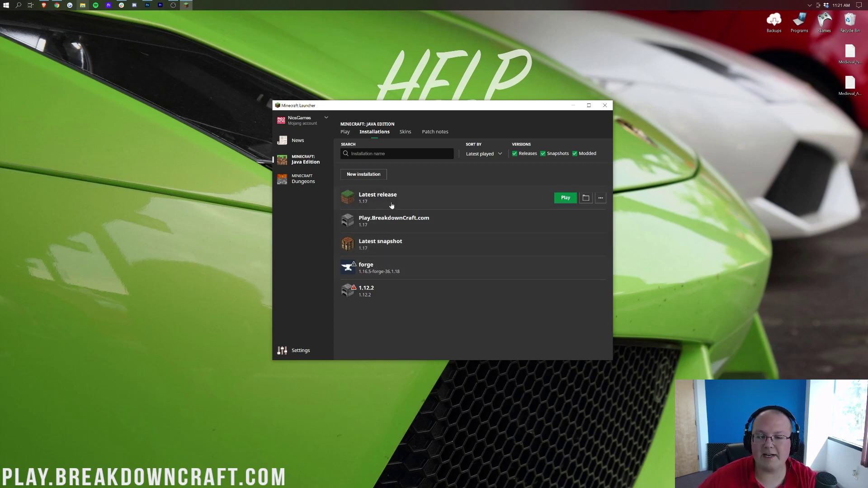
{"action": "left_click", "coordinate": [514, 154]}
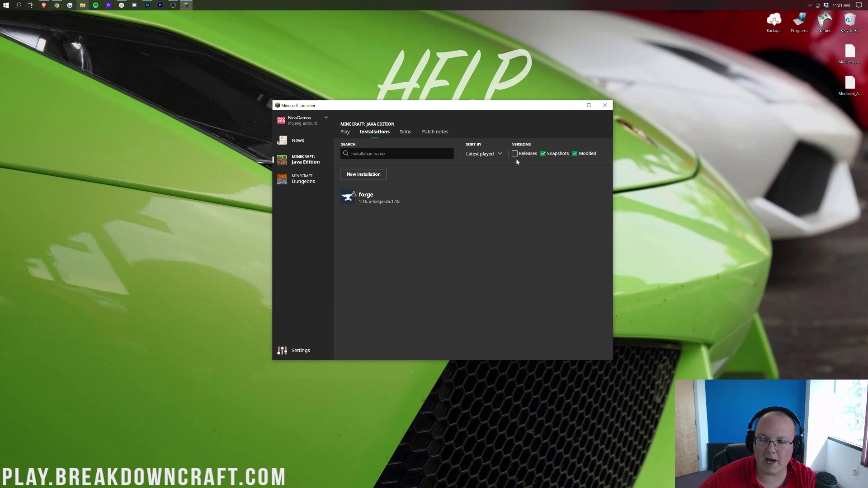
{"action": "left_click", "coordinate": [514, 154]}
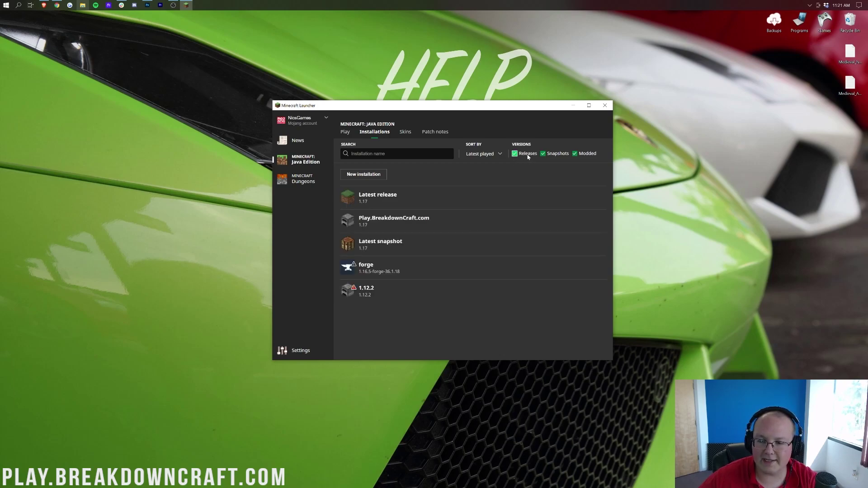
{"action": "left_click", "coordinate": [528, 156]}
{"action": "left_click", "coordinate": [527, 156]}
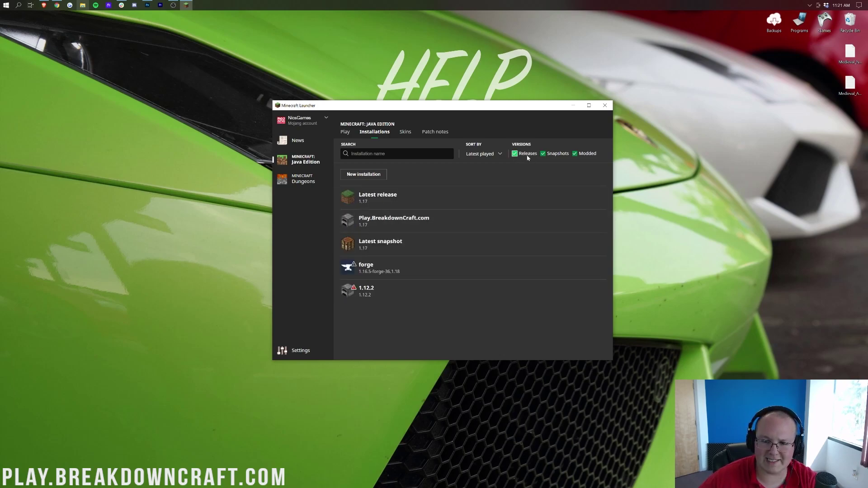
{"action": "left_click", "coordinate": [527, 155]}
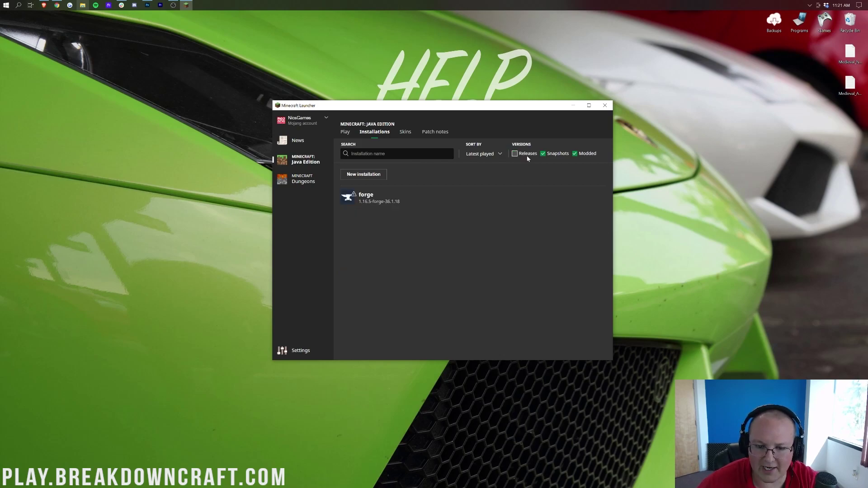
{"action": "left_click", "coordinate": [519, 155]}
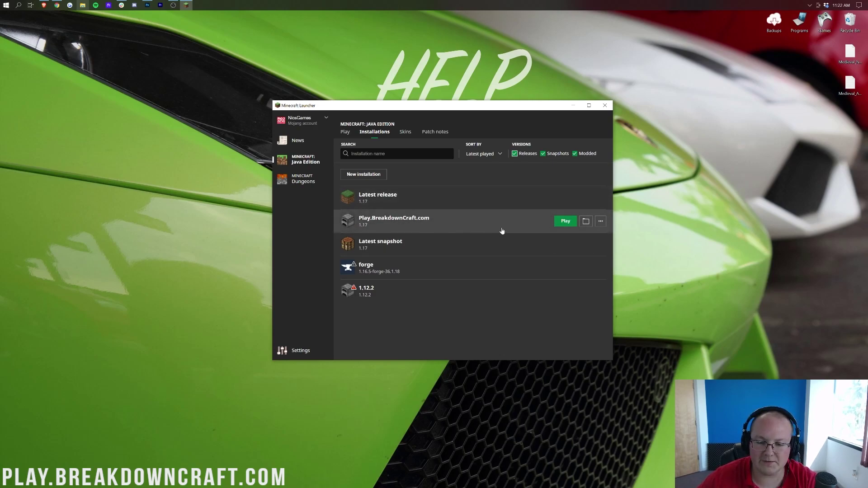
- Launch the Play.BreakdownCraft.com installation and start a new singleplayer world named First 1.17 World
{"action": "left_click", "coordinate": [562, 222]}
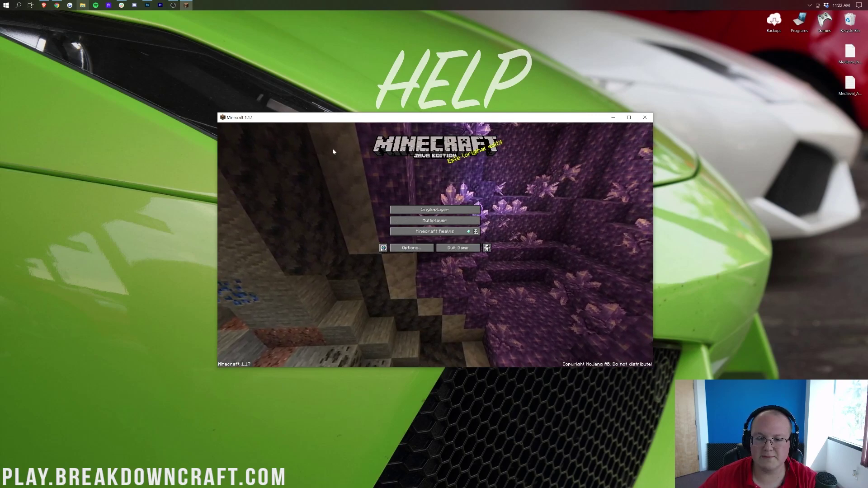
{"action": "left_click", "coordinate": [472, 210]}
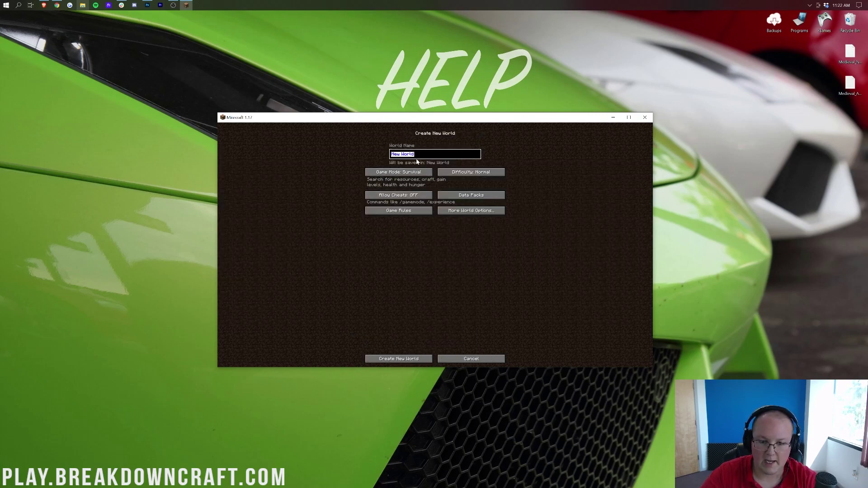
{"action": "type", "text": "First 1.17"}
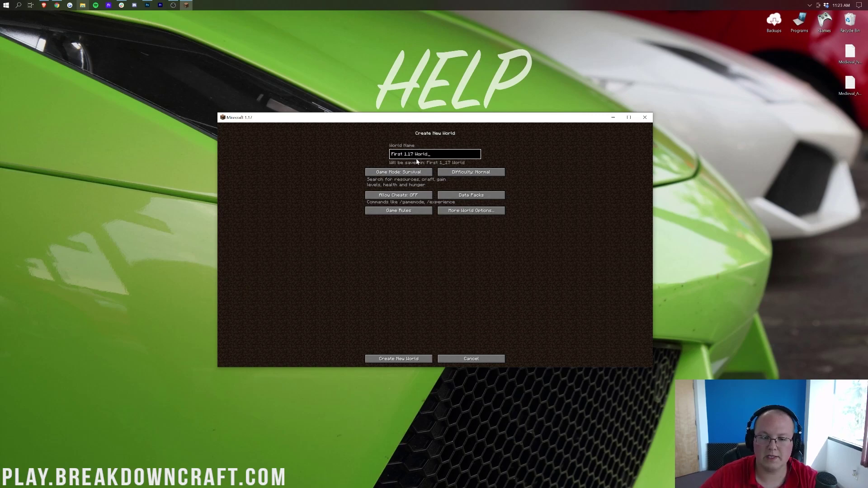
- Set the new world's game mode to Creative and create the world
{"action": "left_click", "coordinate": [398, 172]}
{"action": "left_click", "coordinate": [398, 173]}
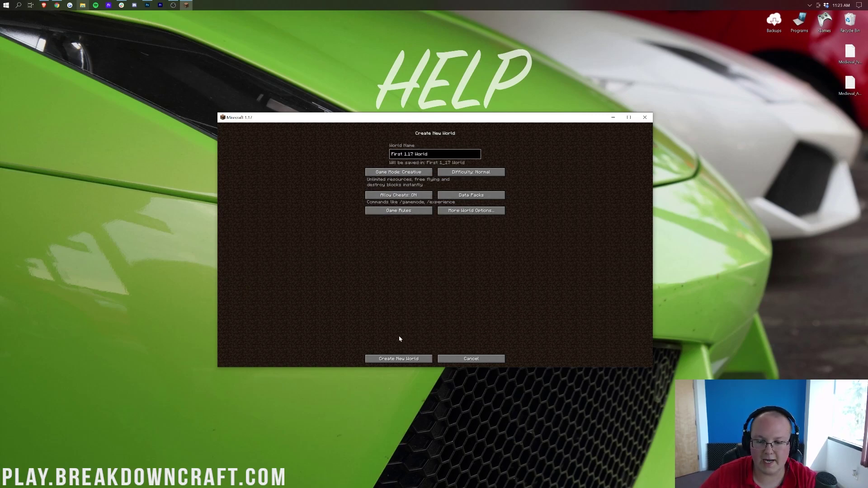
{"action": "left_click", "coordinate": [415, 359]}
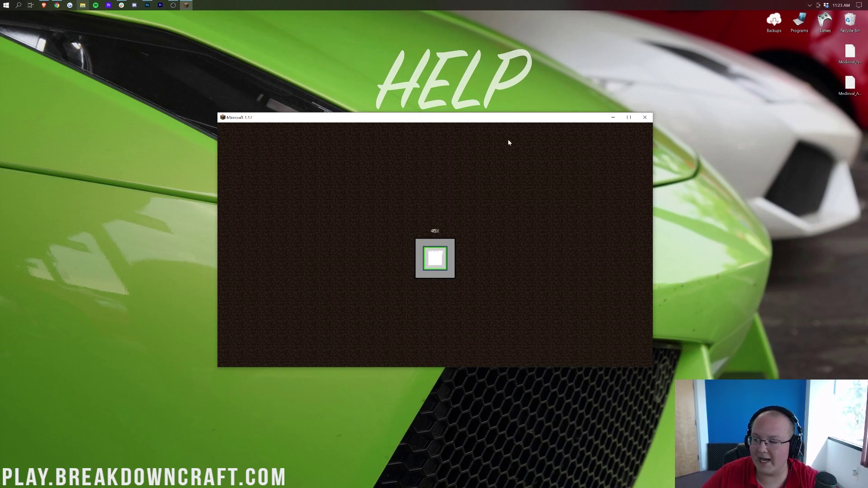
{"action": "left_click_drag", "start_coordinate": [862, 123], "coordinate": [838, 43]}
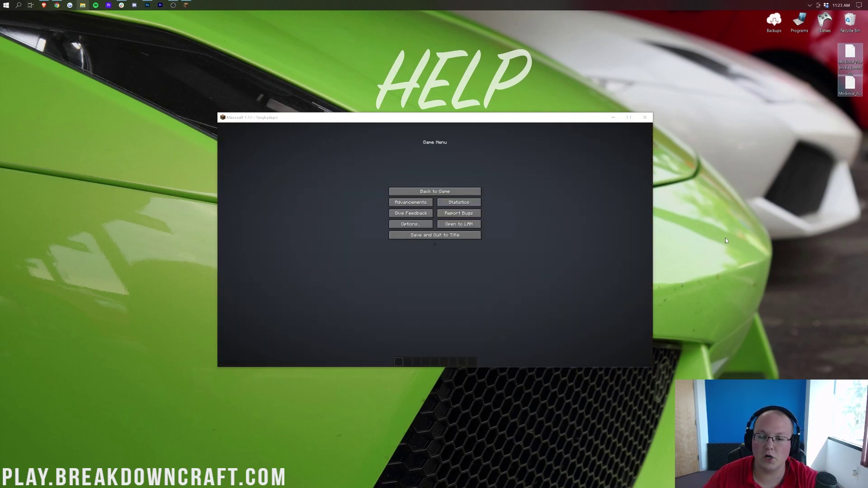
- Resume the paused game and take Redstone Ore from the Building Blocks in the creative inventory
{"action": "left_click", "coordinate": [395, 192]}
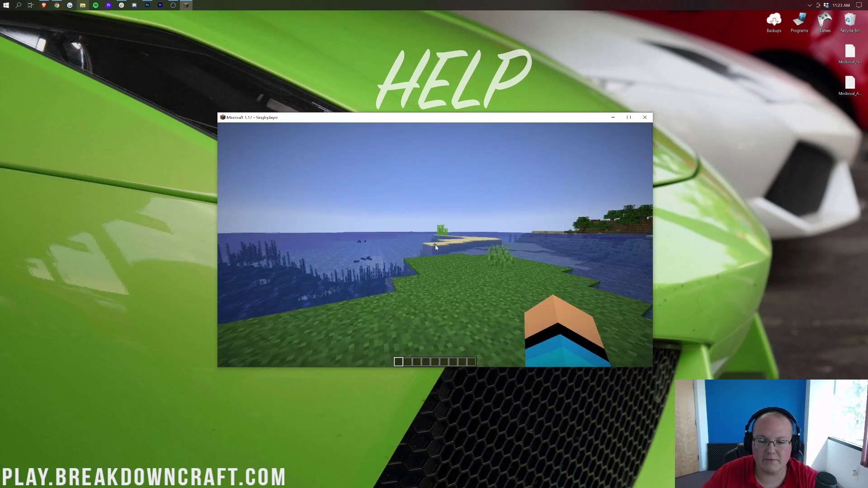
{"action": "key", "text": "e"}
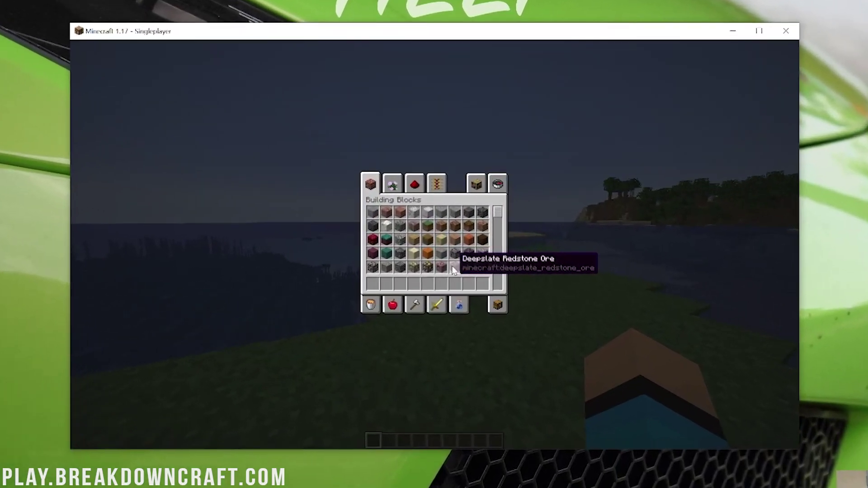
{"action": "key", "text": "e"}
- Place a group of Redstone Ore blocks on the grass and break them again
{"action": "scroll", "coordinate": [433, 244], "scroll_direction": "up", "scroll_amount": 3}
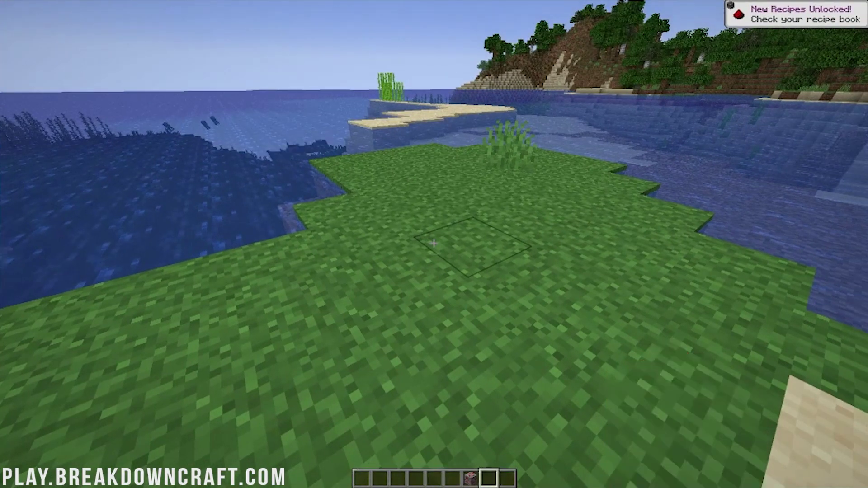
{"action": "right_click", "coordinate": [433, 244]}
{"action": "right_click", "coordinate": [434, 244]}
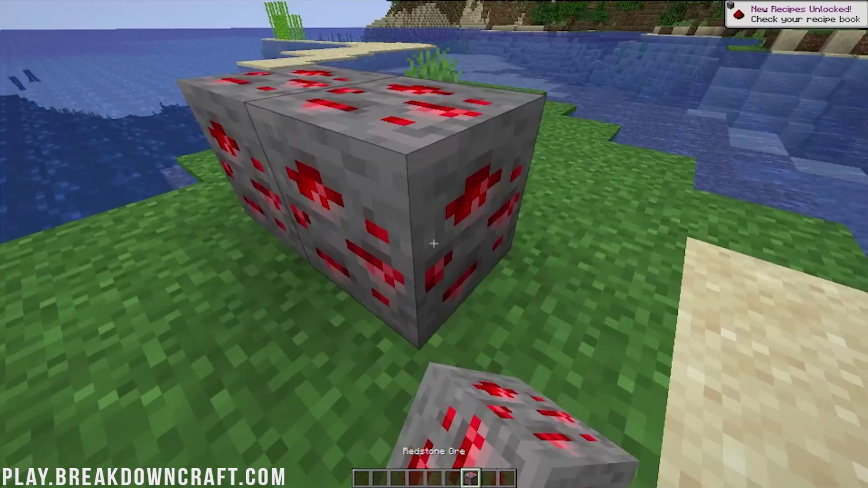
{"action": "key", "text": "a"}
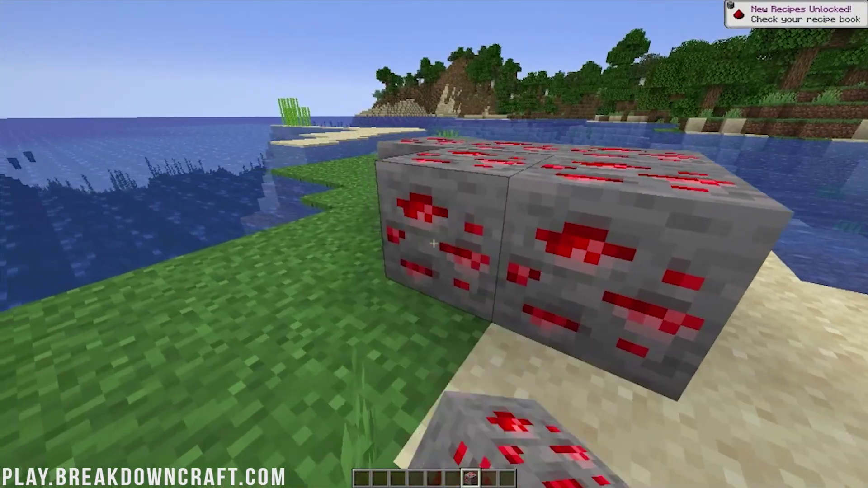
{"action": "key", "text": "w"}
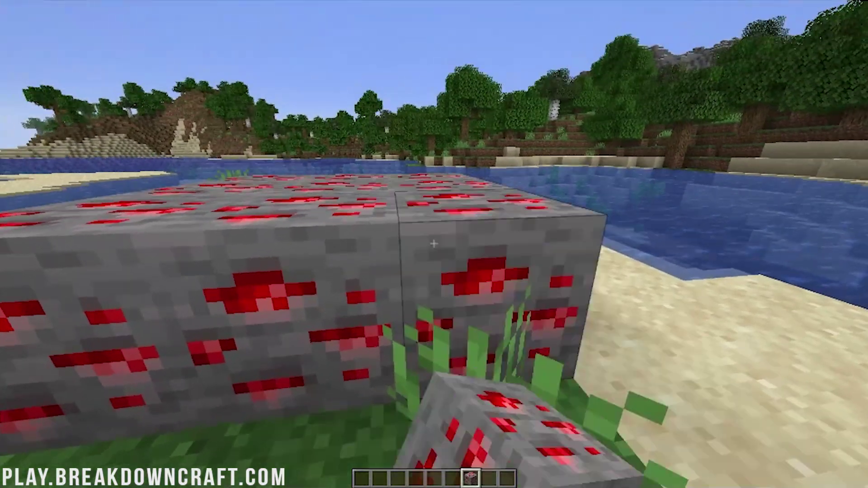
{"action": "key", "text": "s"}
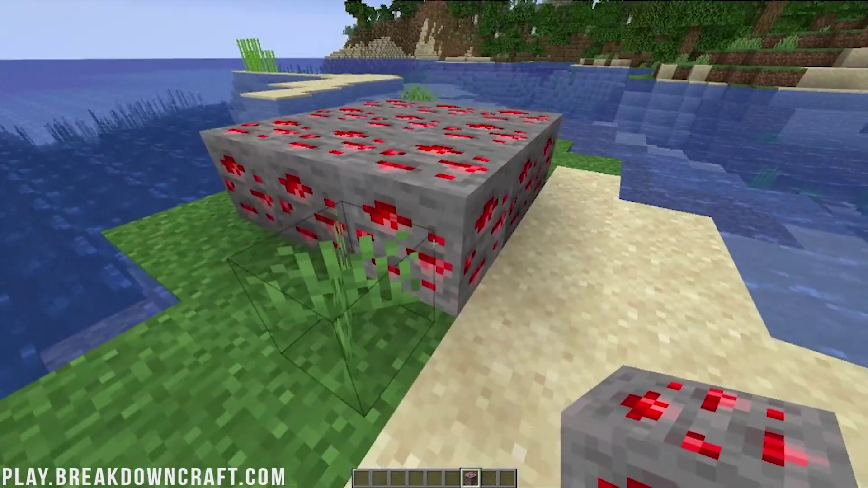
{"action": "left_click", "coordinate": [434, 244]}
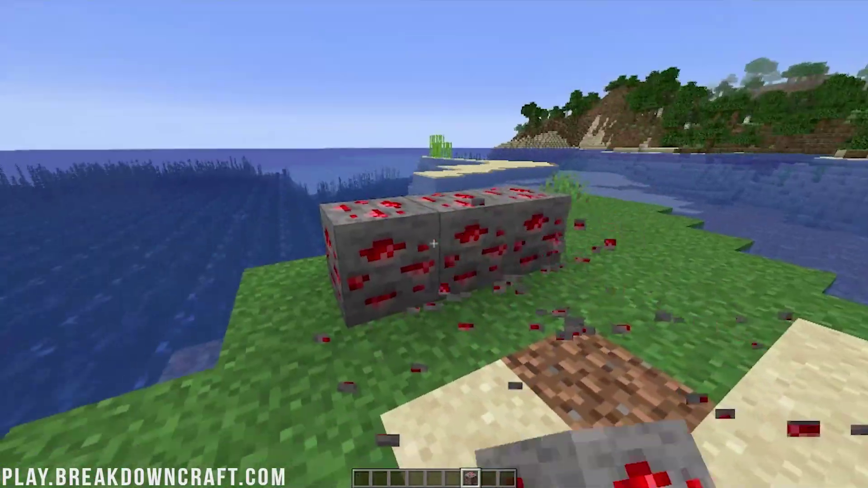
{"action": "left_click", "coordinate": [434, 244]}
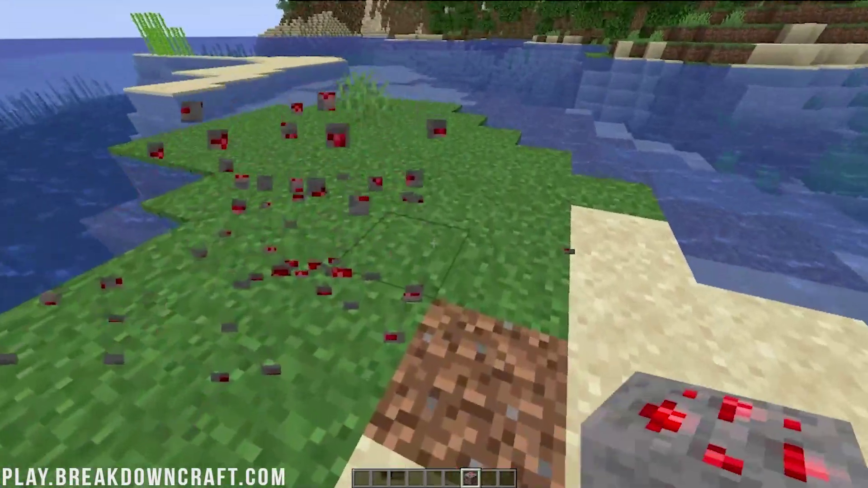
- Fly across the water and forest to the stone mountain and along its slopes
{"action": "key", "text": "w"}
{"action": "key", "text": "space"}
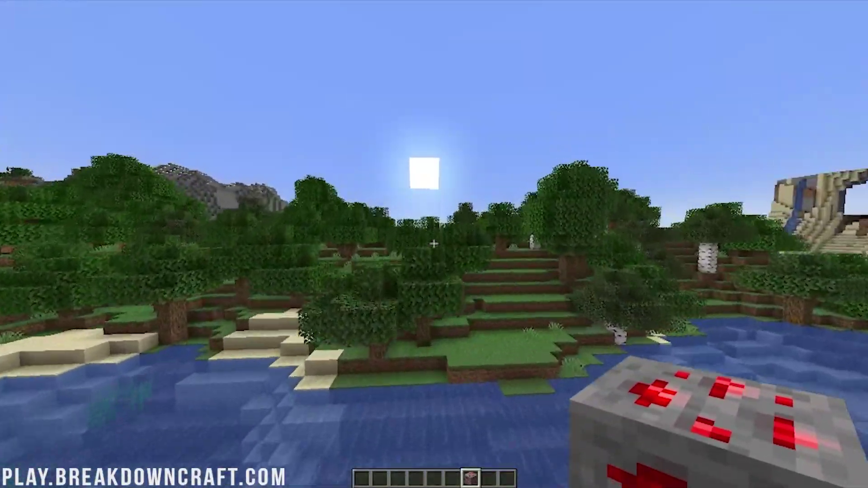
{"action": "key", "text": "w"}
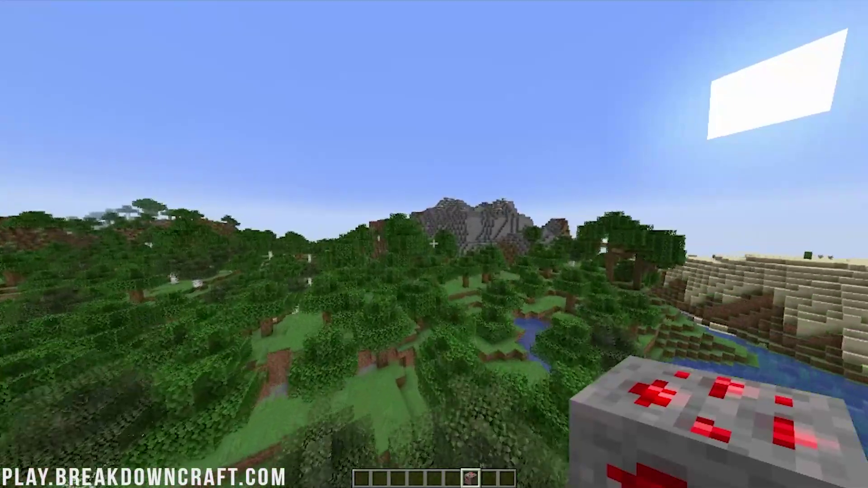
{"action": "key", "text": "w"}
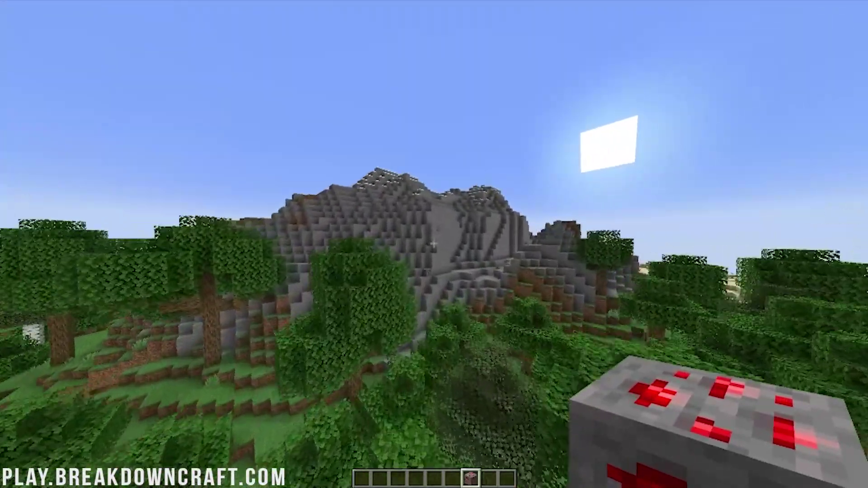
{"action": "key", "text": "w"}
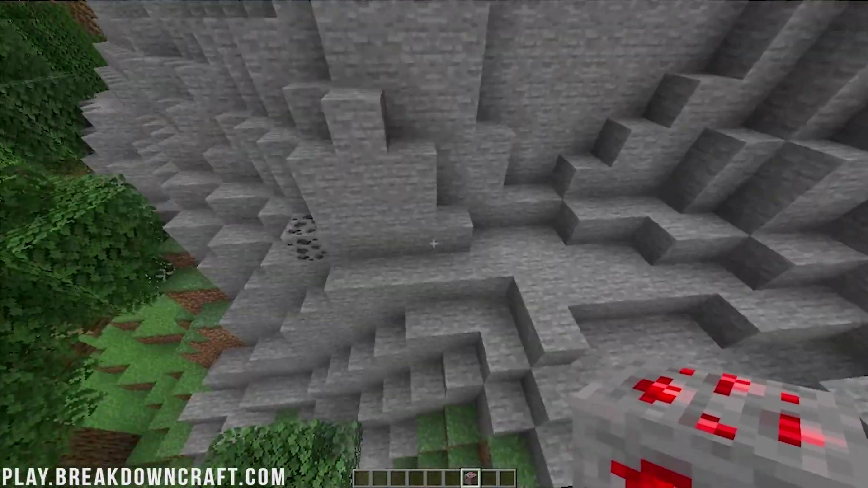
{"action": "key", "text": "w"}
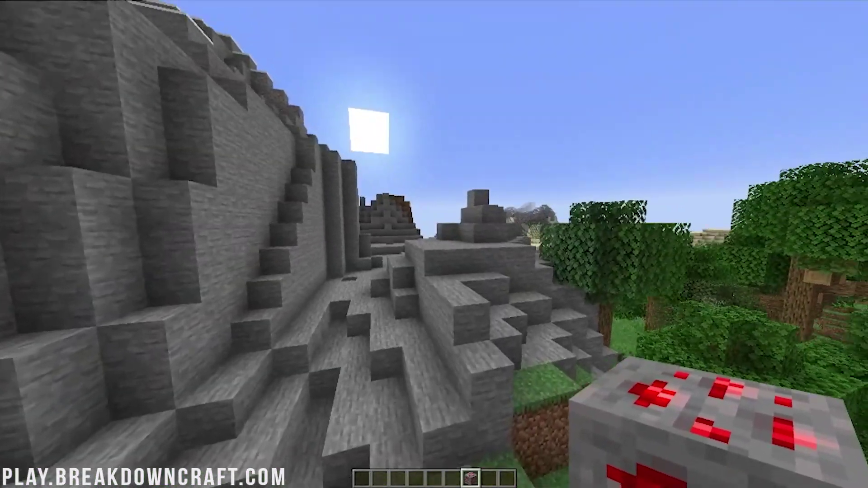
{"action": "key", "text": "w"}
- Switch the game mode to spectator with the command /gamemode spectator
{"action": "key", "text": "slash"}
{"action": "type", "text": "gamemode "}
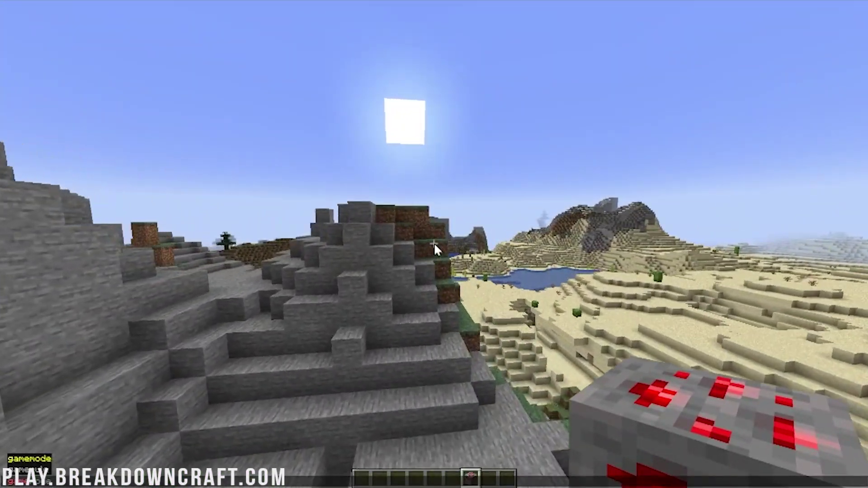
{"action": "type", "text": "spectator"}
{"action": "key", "text": "Return"}
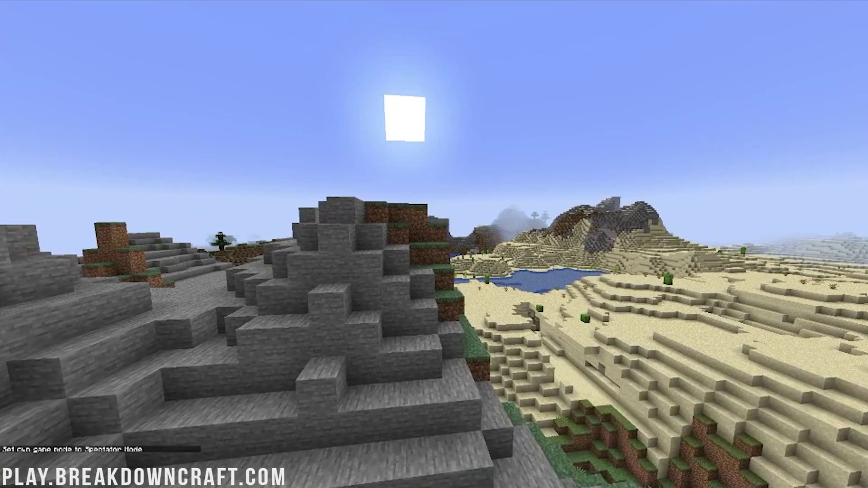
- Fly down through the terrain and caves into the underground amethyst geode
{"action": "key", "text": "w"}
{"action": "key", "text": "w"}
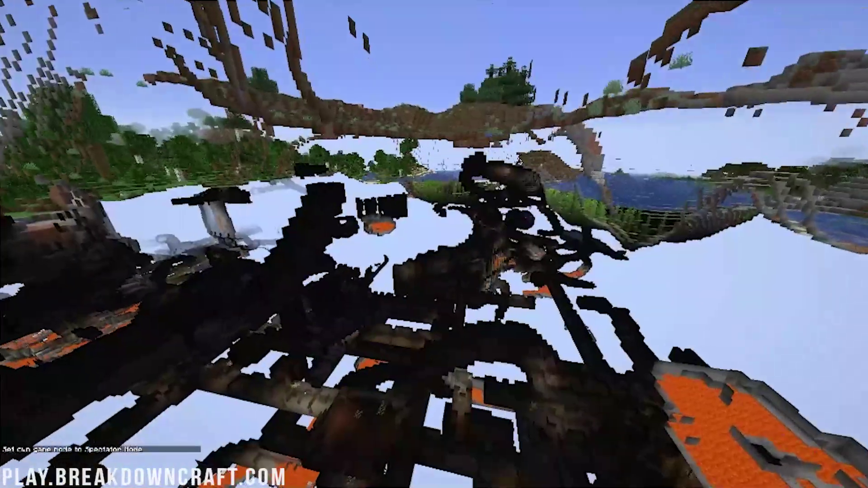
{"action": "key", "text": "w"}
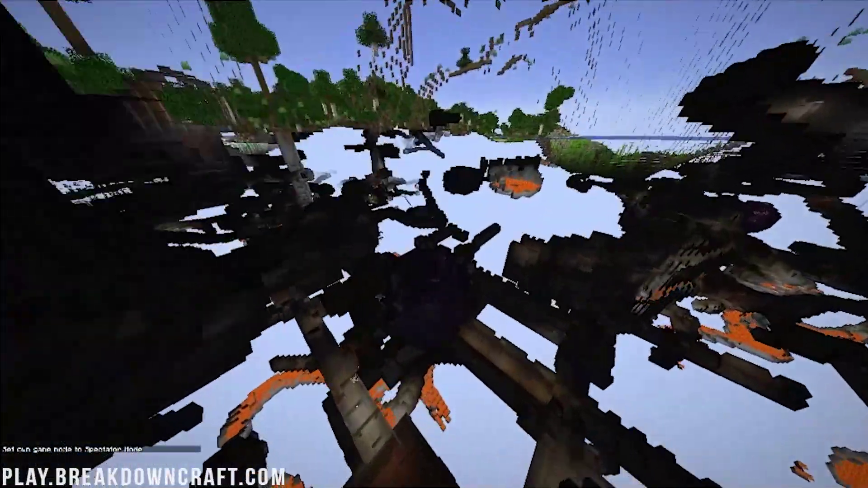
{"action": "key", "text": "w"}
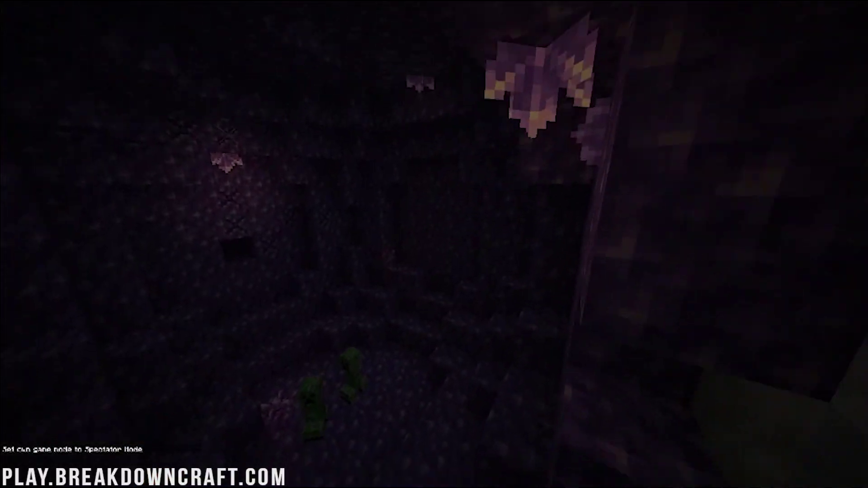
- Switch the game mode back to creative with a chat command
{"action": "type", "text": "/gmc"}
{"action": "key", "text": "Return"}
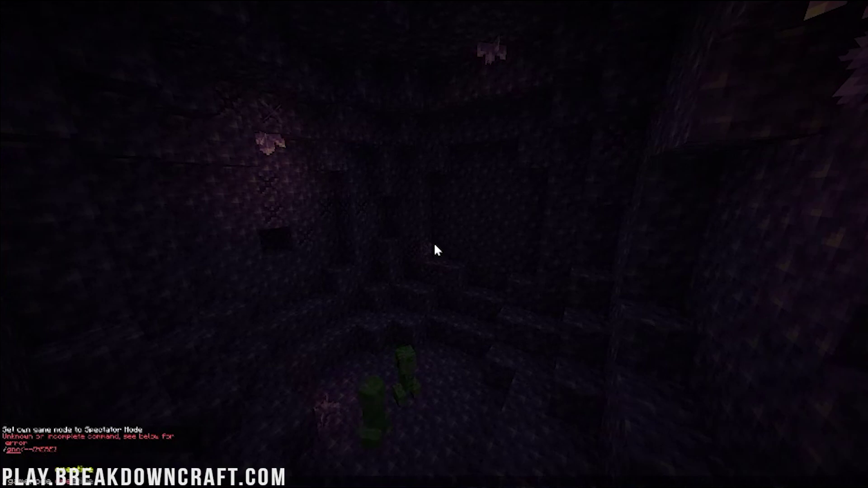
{"action": "key", "text": "Return"}
- Search the creative inventory for "tor" and put a Torch and a Soul Torch in the first two hotbar slots
{"action": "key", "text": "e"}
{"action": "left_click", "coordinate": [512, 176]}
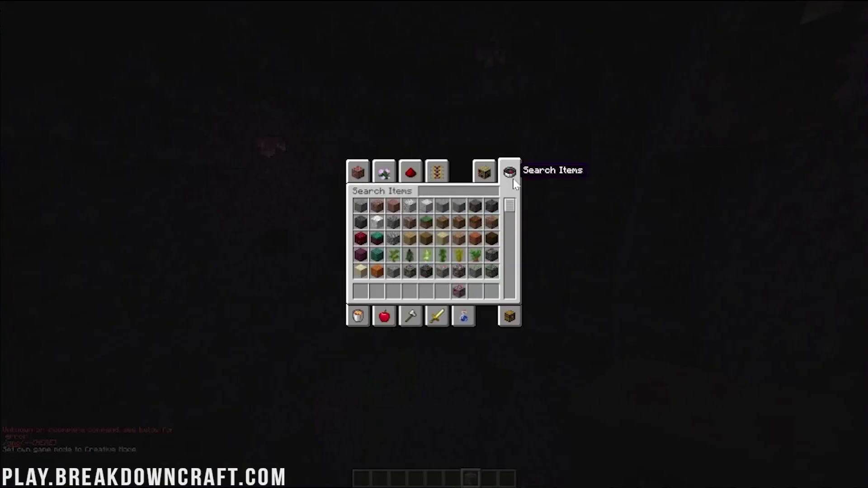
{"action": "type", "text": "tor"}
{"action": "key", "text": "ctrl+a"}
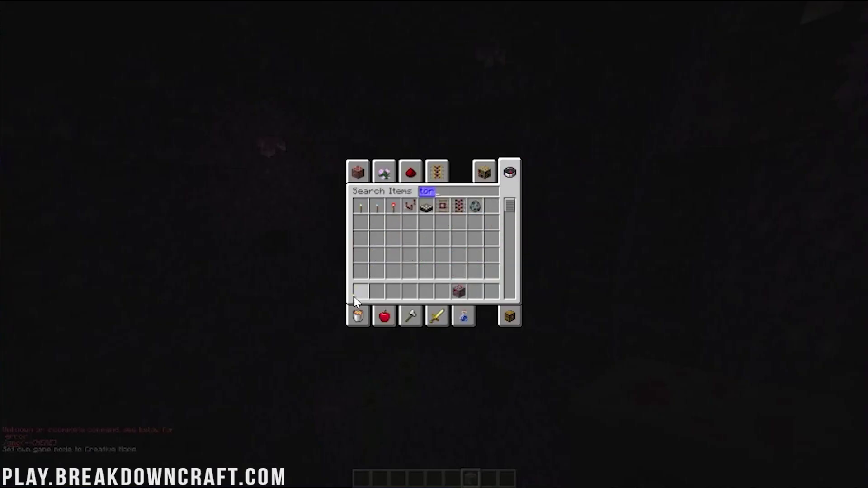
{"action": "key", "text": "1"}
{"action": "key", "text": "2"}
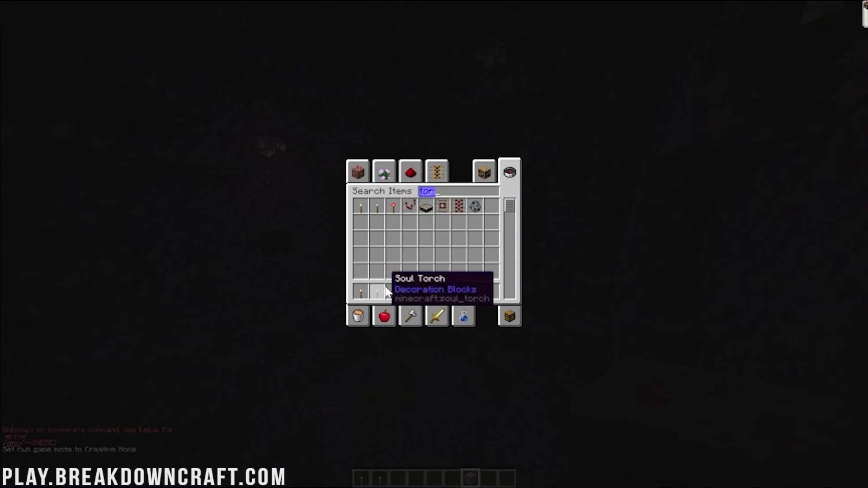
{"action": "key", "text": "Escape"}
- Place soul torches inside the amethyst geode and switch the held item to the Medium Amethyst Bud
{"action": "key", "text": "2"}
{"action": "right_click", "coordinate": [434, 244]}
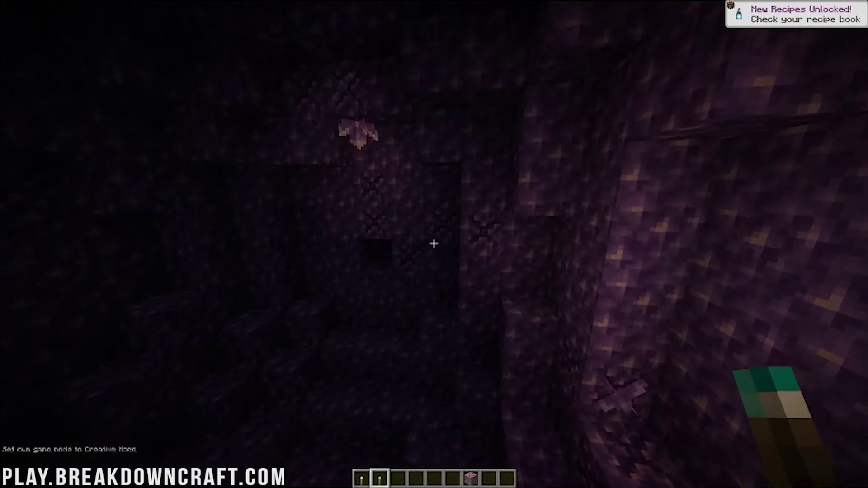
{"action": "right_click", "coordinate": [434, 245]}
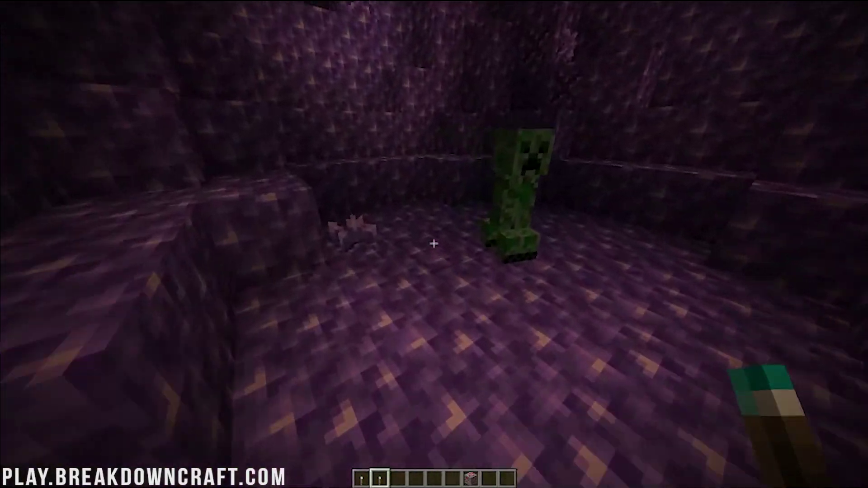
{"action": "right_click", "coordinate": [434, 244]}
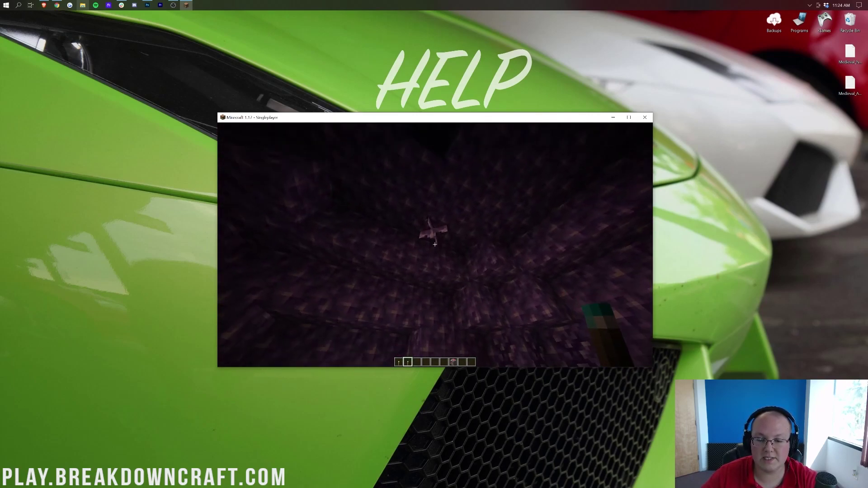
{"action": "scroll", "coordinate": [434, 244], "scroll_direction": "down", "scroll_amount": 1}
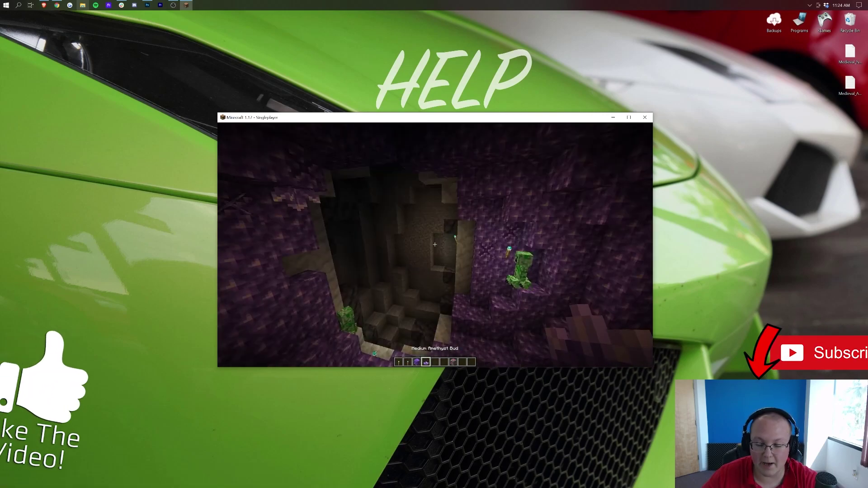